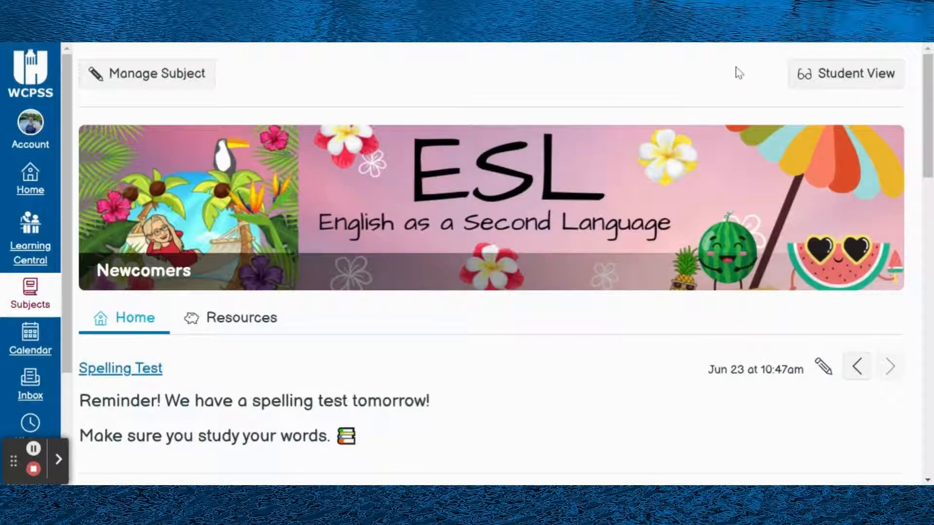
Open the Newcomers subject's announcements and start a new announcement
left_click(156, 78)
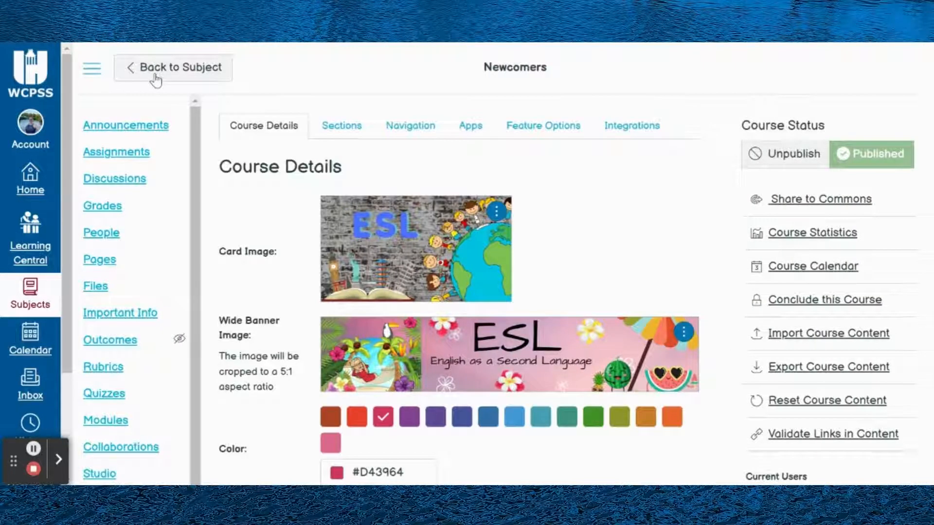
left_click(108, 131)
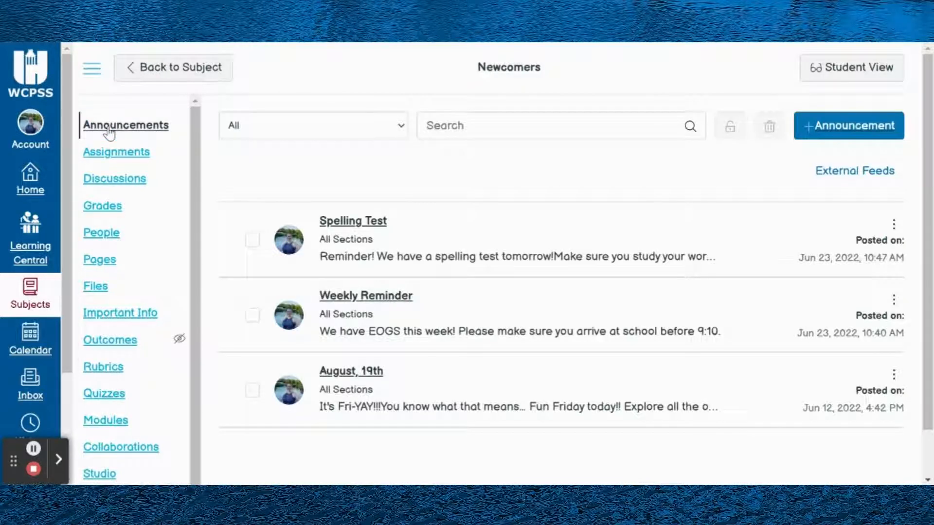
left_click(810, 138)
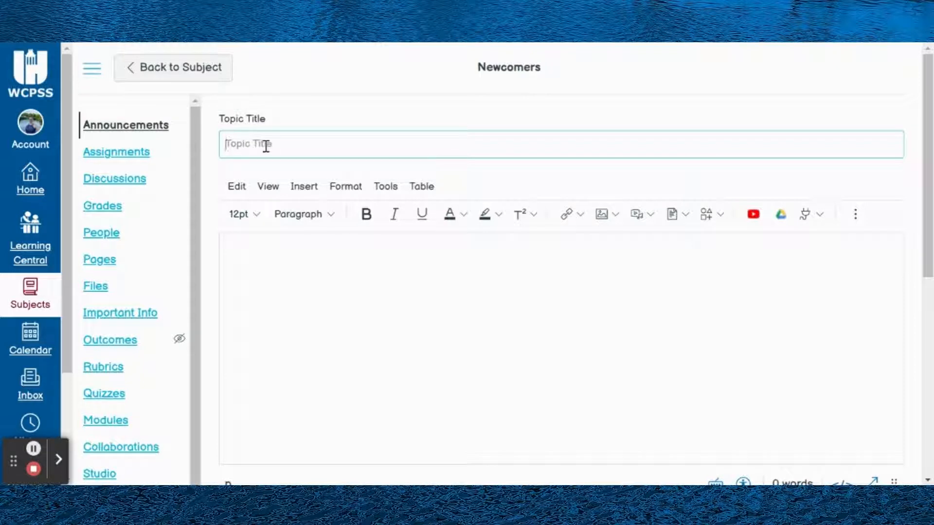
Enter "Test Reminder / Weekly Reminder" as the new announcement's topic title and clear it again
type("Test Reminder / Weekly Reminder")
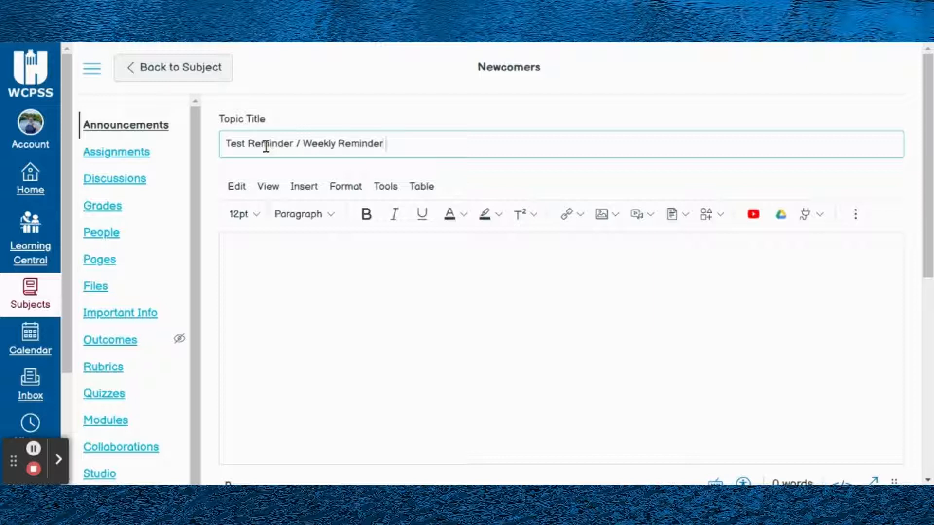
key("BackSpace")
key("BackSpace")
key("BackSpace")
key("BackSpace")
key("BackSpace")
key("BackSpace")
key("BackSpace")
key("BackSpace")
key("BackSpace")
key("BackSpace")
key("BackSpace")
key("BackSpace")
key("BackSpace")
key("BackSpace")
key("BackSpace")
key("BackSpace")
key("BackSpace")
key("BackSpace")
key("BackSpace")
key("BackSpace")
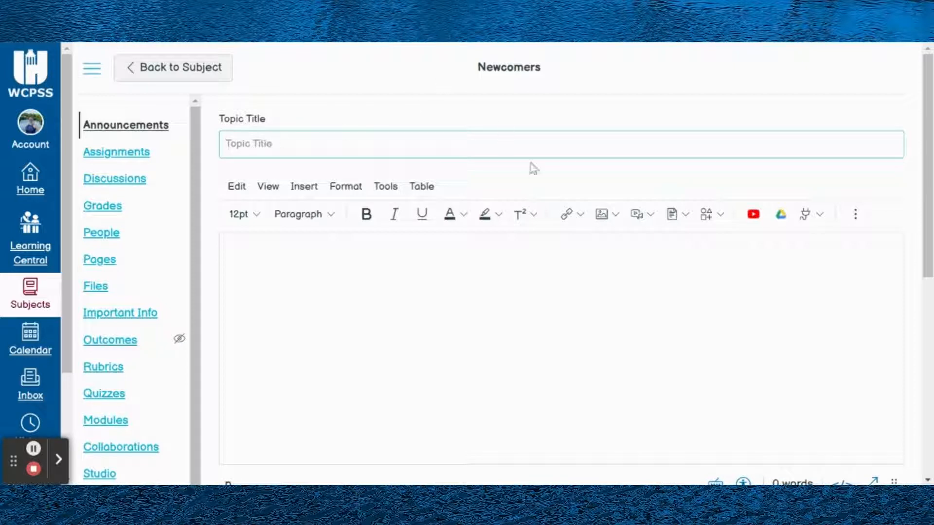
Look at the YouTube embedding tool and the list of external apps available in the announcement editor
left_click(754, 214)
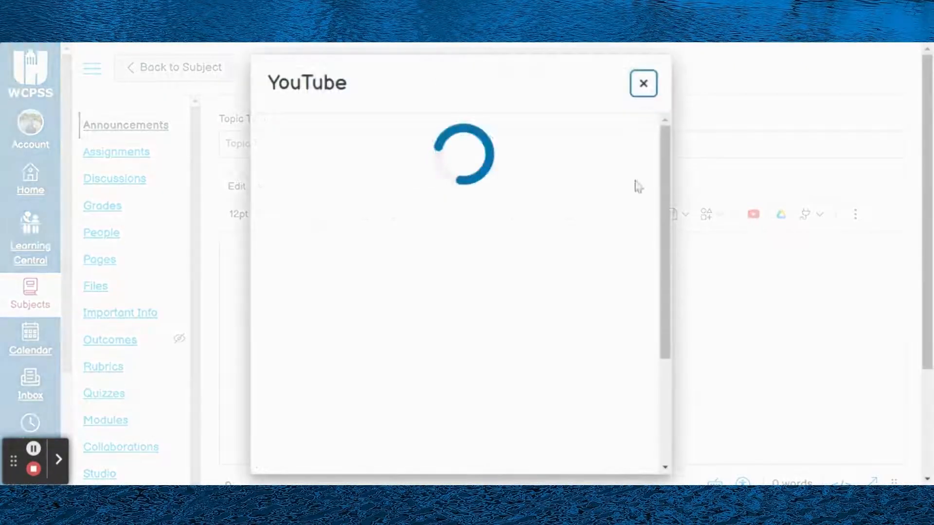
left_click(643, 83)
left_click(555, 134)
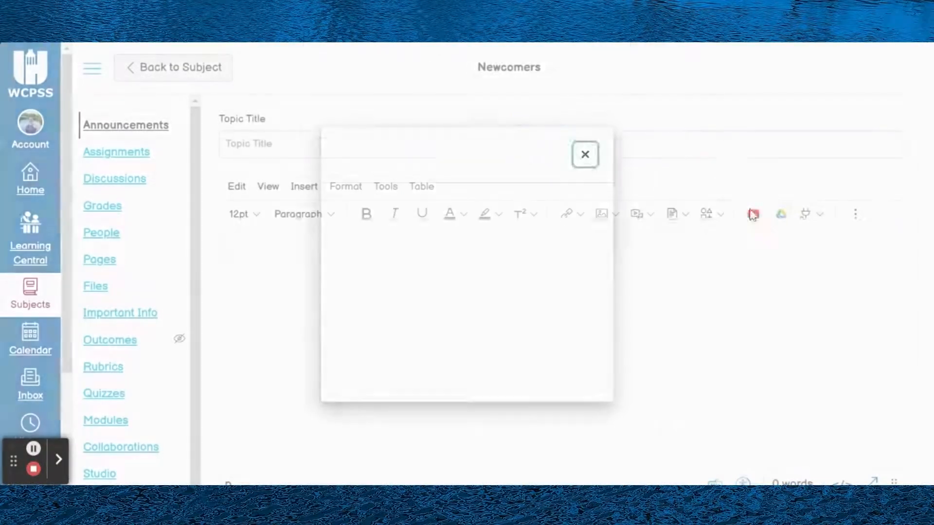
left_click(805, 215)
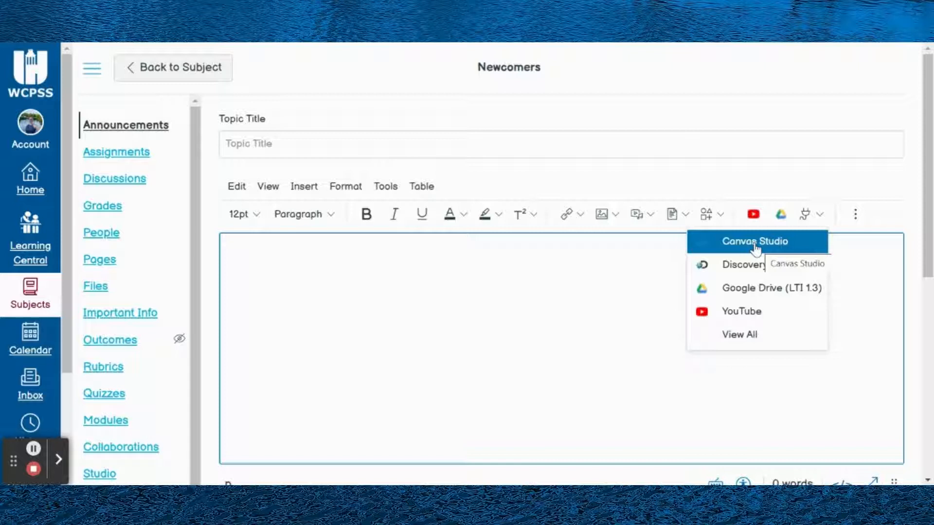
left_click(507, 303)
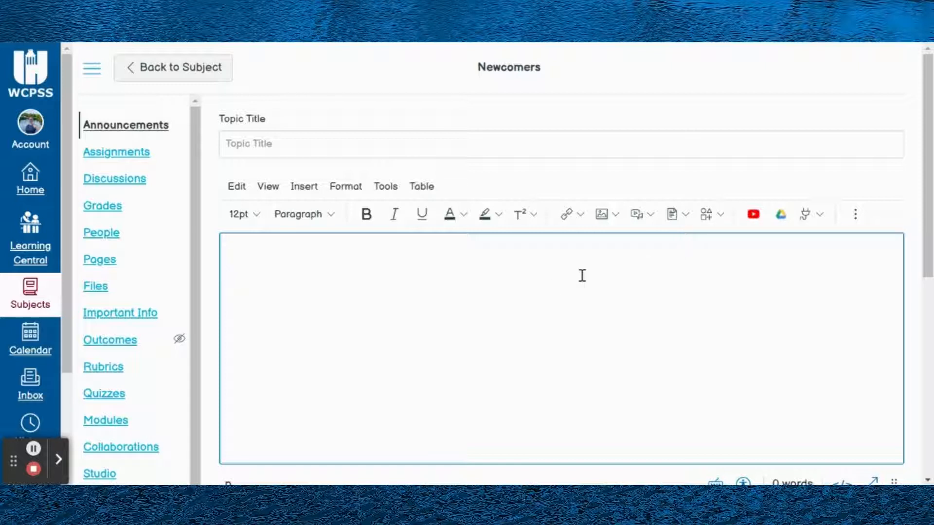
left_click(819, 215)
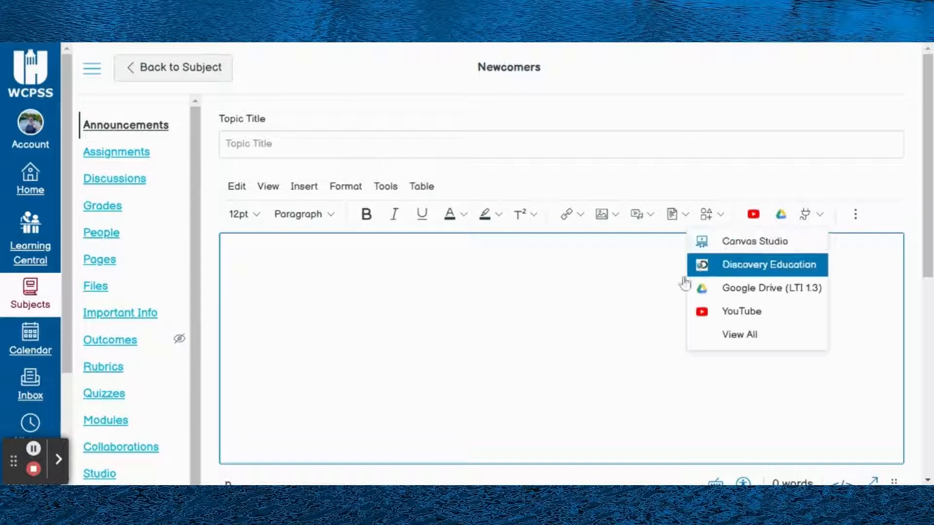
left_click(545, 291)
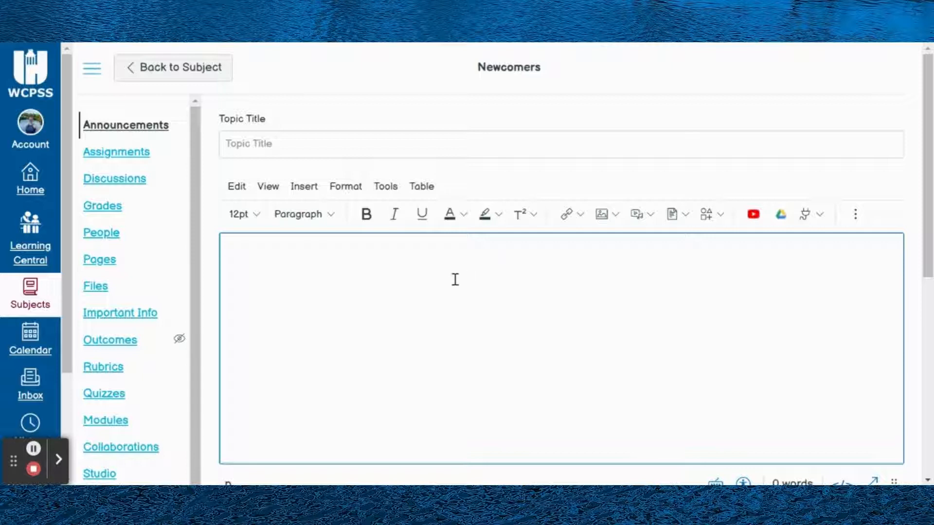
Look over the rest of the blank announcement form and return to the subject home page, discarding the draft
scroll(454, 280, "down", 2)
scroll(454, 278, "down", 3)
scroll(411, 260, "up", 3)
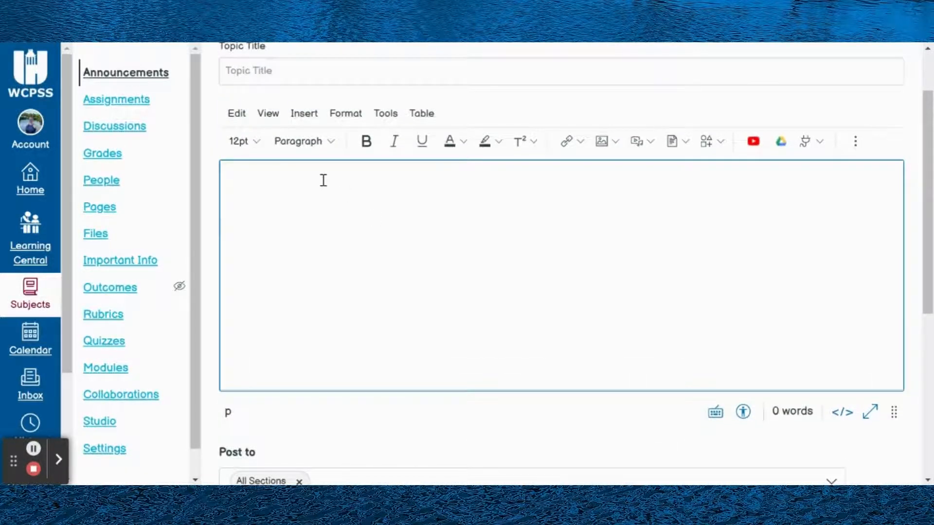
scroll(273, 122, "up", 2)
left_click(198, 71)
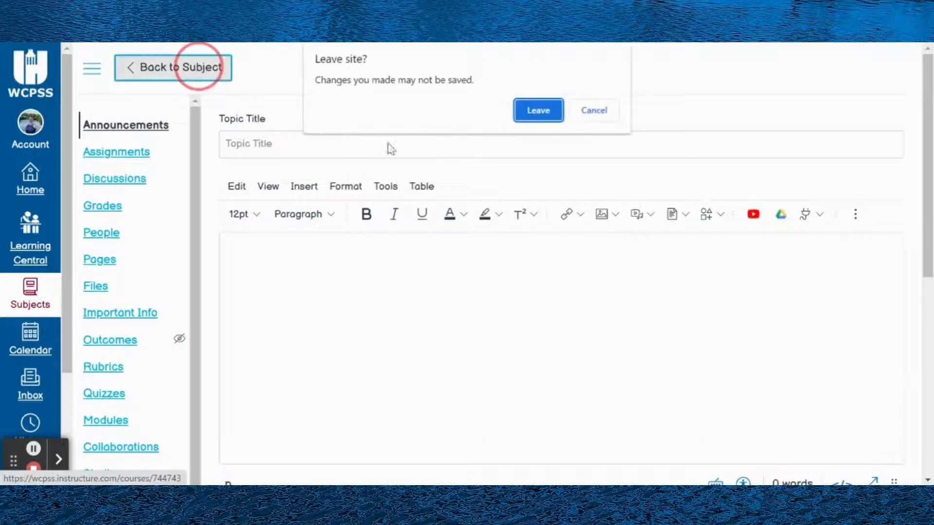
left_click(537, 108)
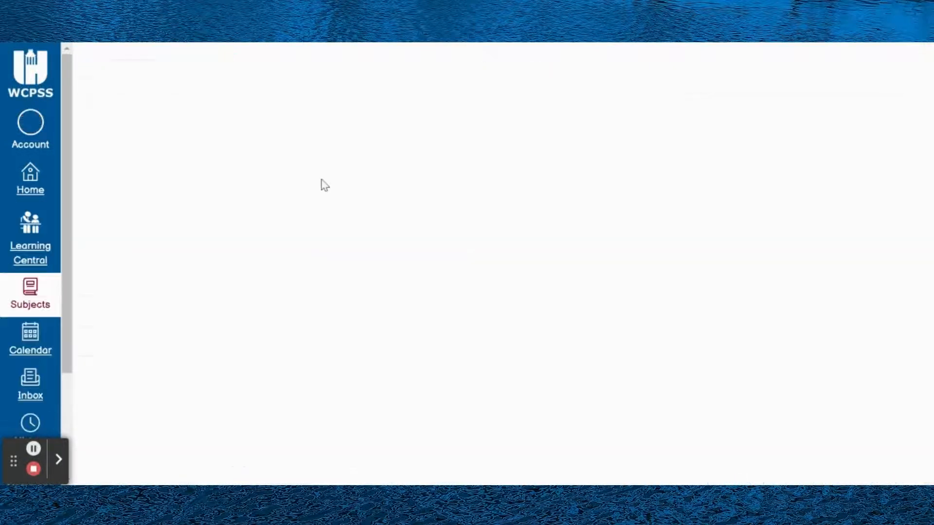
Look over the subject home page, reopen its announcements list and open the "August, 19th" announcement
scroll(314, 195, "down", 2)
scroll(312, 206, "down", 4)
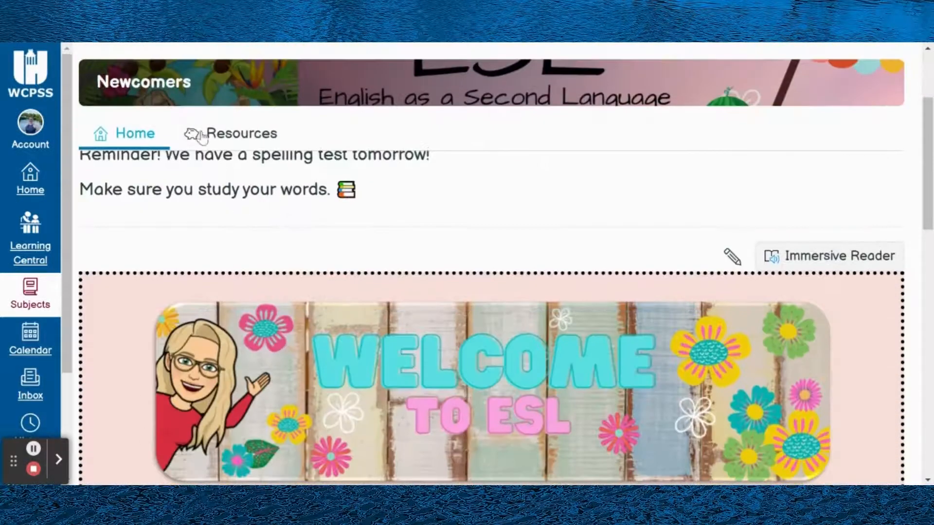
scroll(141, 107, "up", 5)
left_click(138, 78)
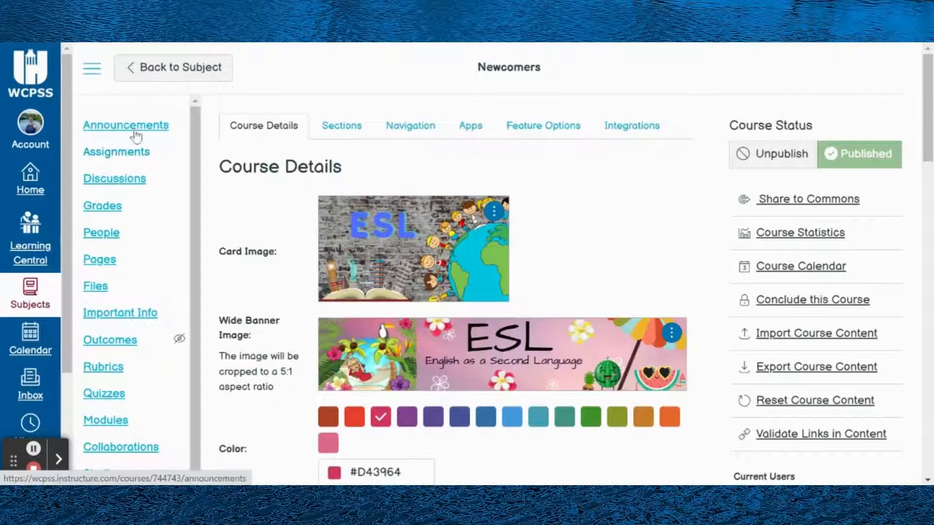
left_click(121, 126)
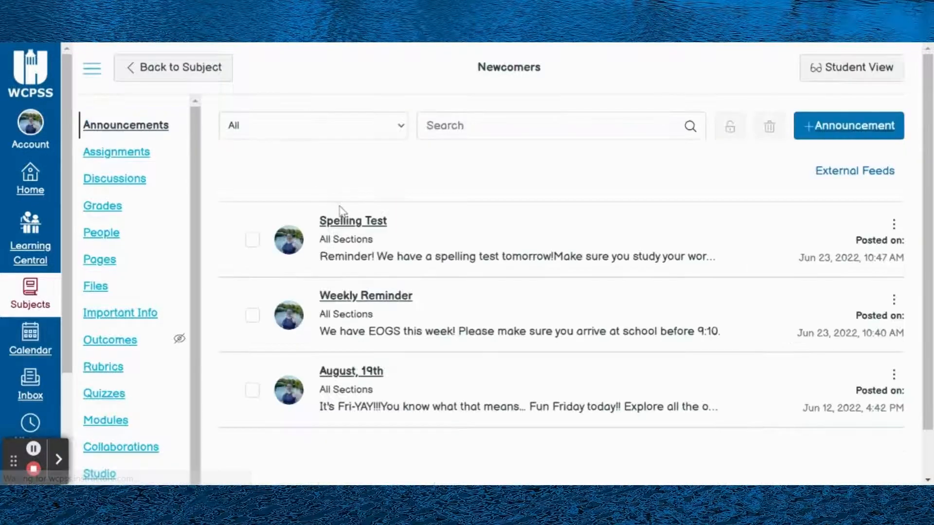
left_click(367, 372)
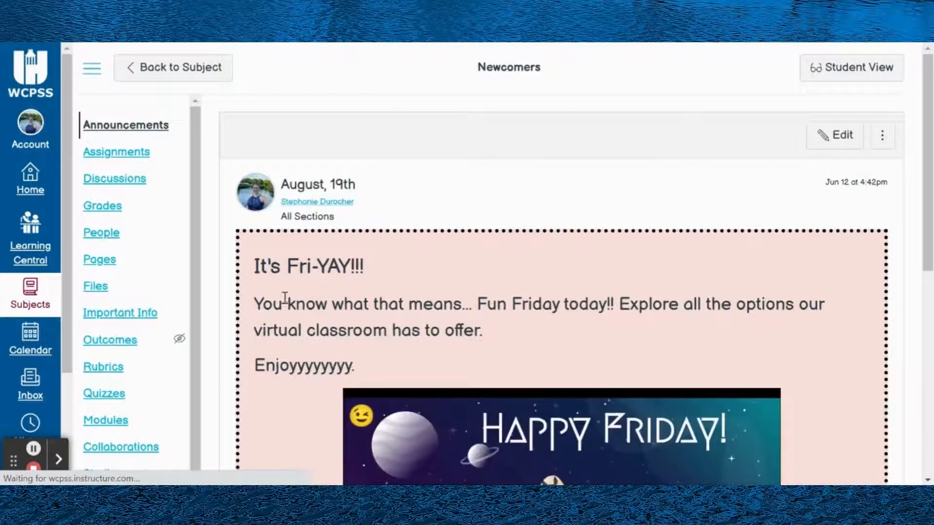
Examine the "August, 19th" announcement's message, embedded Google Slides presentation and reply area
scroll(316, 292, "down", 6)
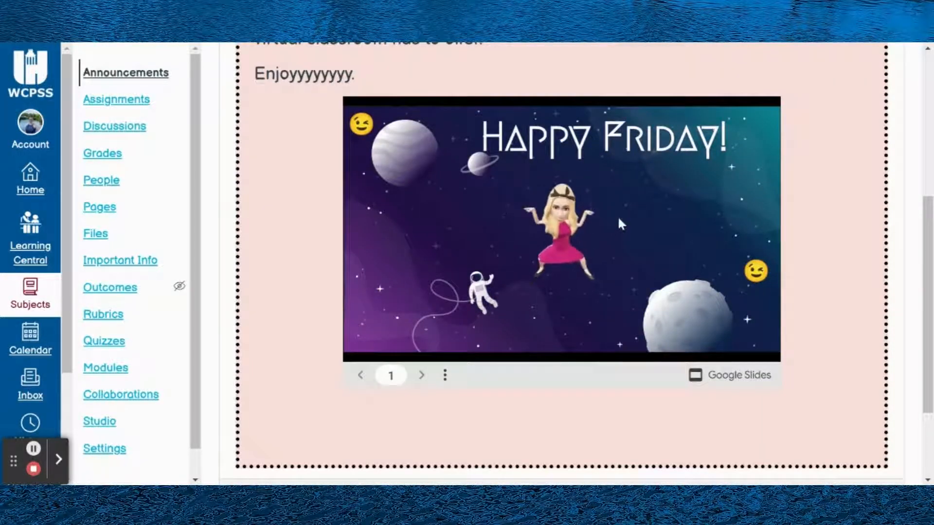
scroll(613, 218, "up", 3)
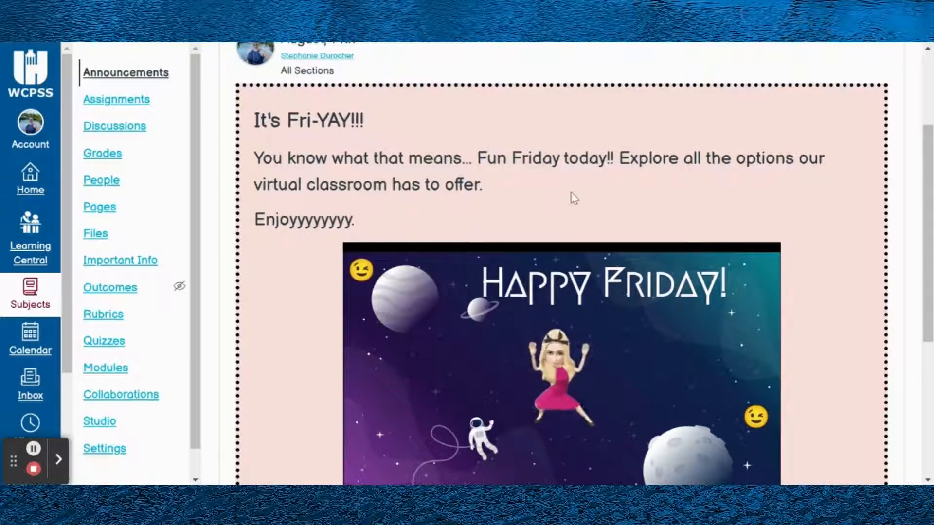
scroll(632, 190, "down", 2)
scroll(666, 172, "up", 3)
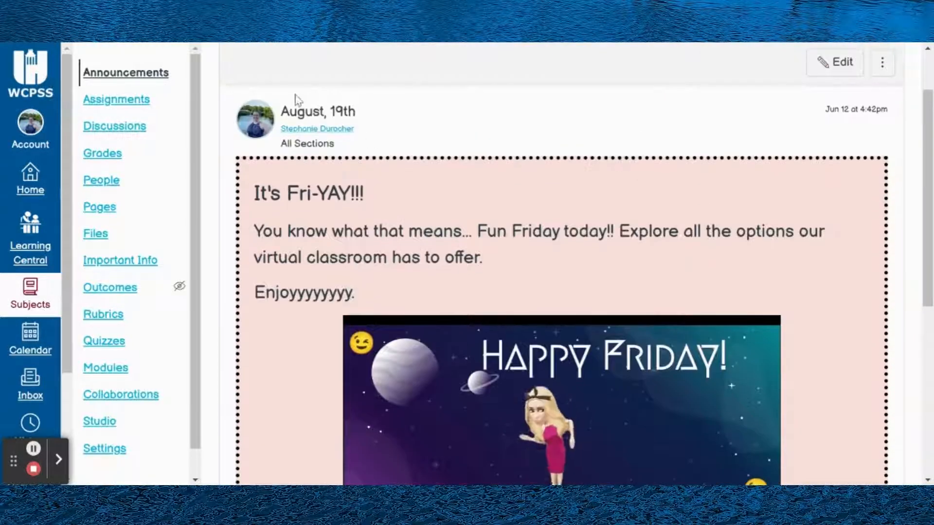
scroll(616, 212, "up", 1)
scroll(615, 212, "up", 2)
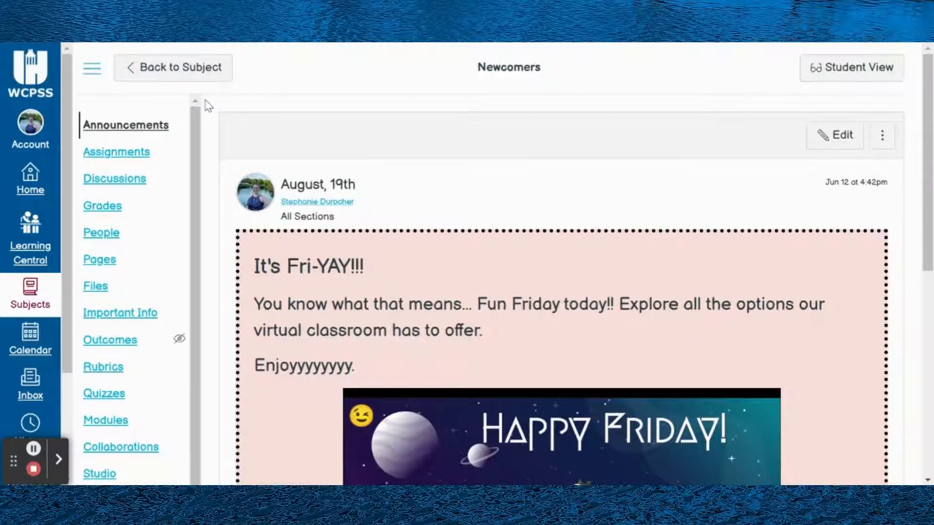
scroll(369, 195, "down", 8)
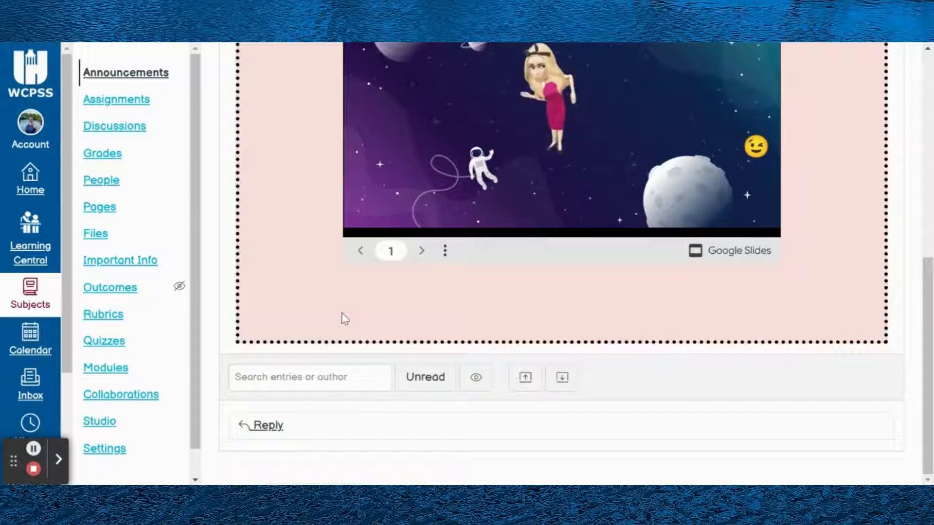
scroll(277, 270, "up", 5)
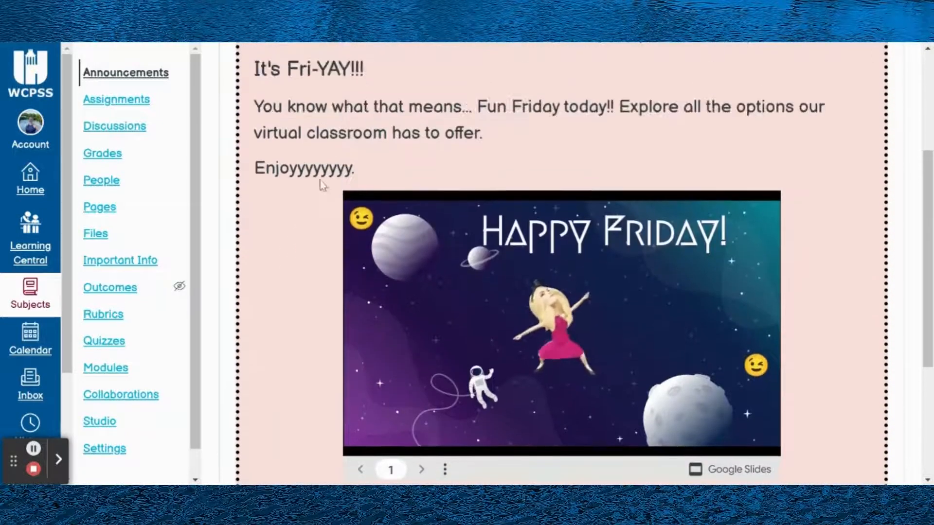
scroll(341, 97, "up", 4)
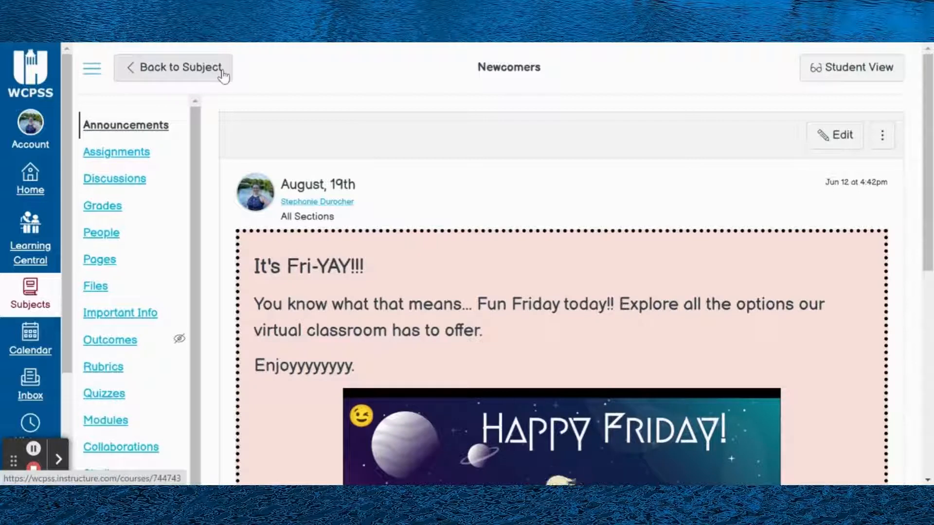
Return to the announcements list and open the "Spelling Test" announcement for editing
left_click(162, 125)
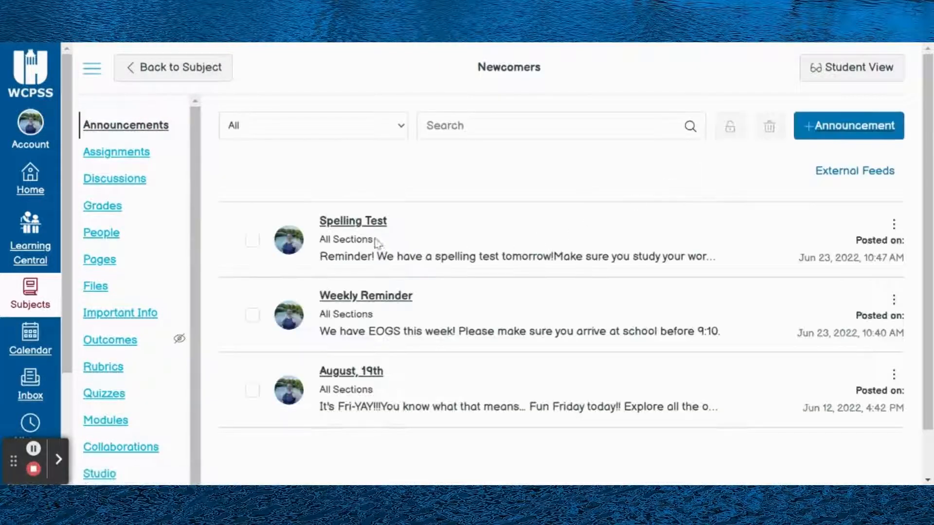
left_click(369, 223)
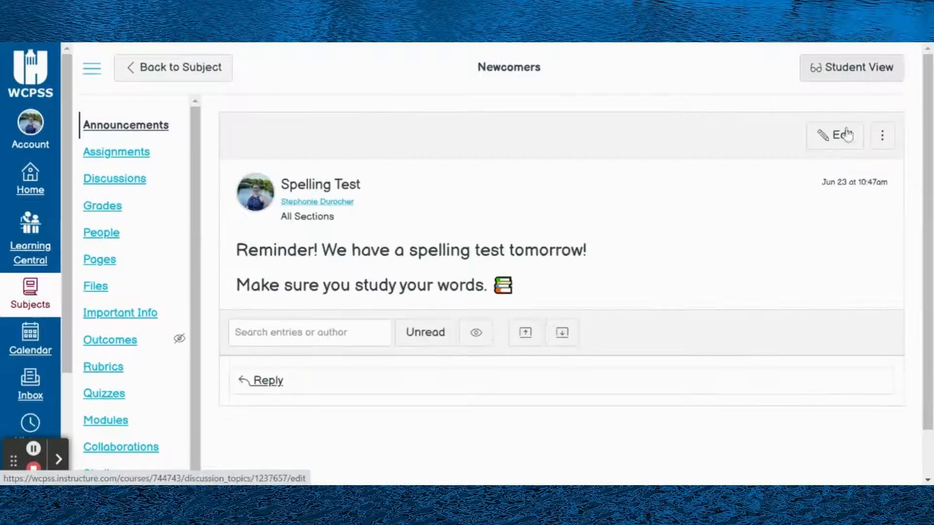
left_click(840, 134)
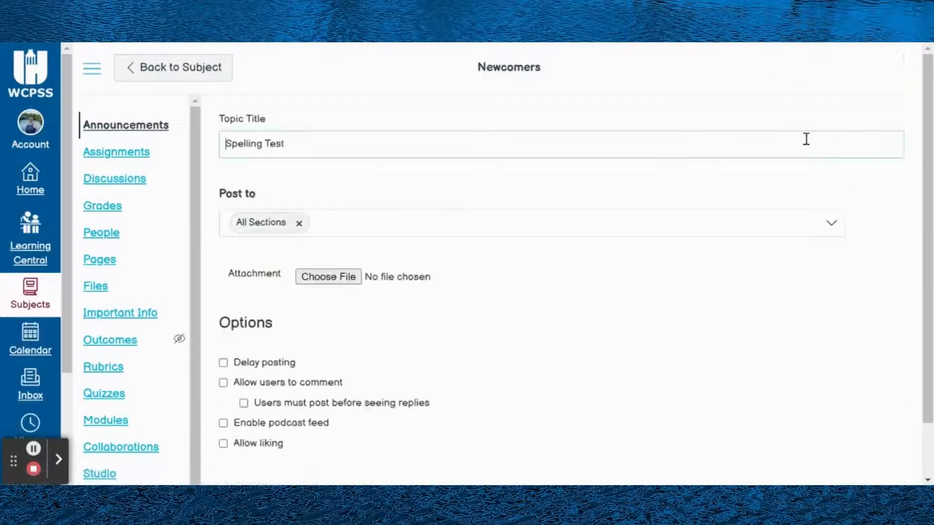
Review the "Spelling Test" announcement's title and message text, and check the sections it can be posted to
left_click_drag(288, 142, 228, 144)
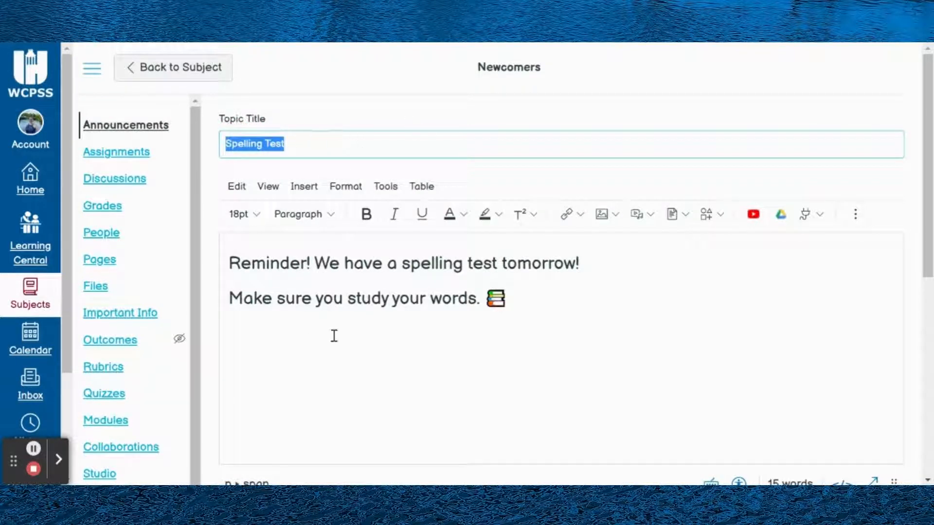
left_click_drag(248, 269, 625, 322)
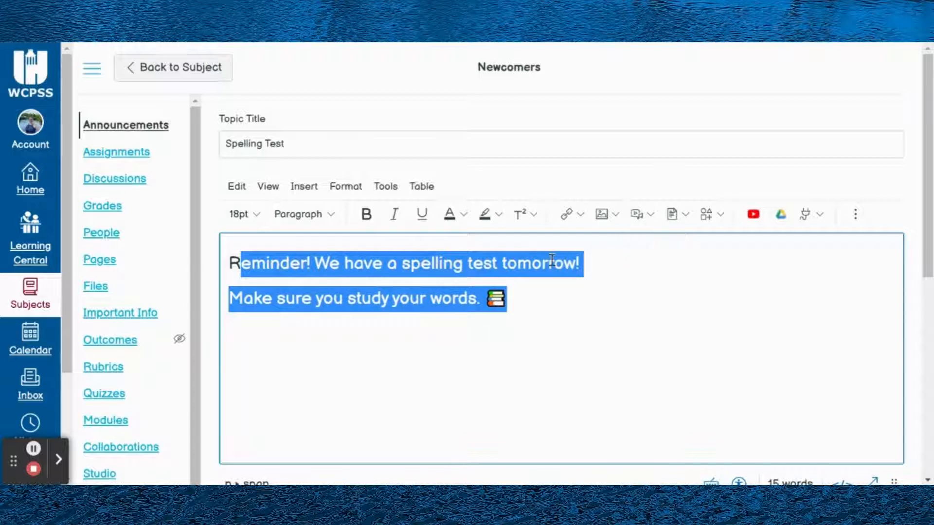
scroll(345, 293, "down", 3)
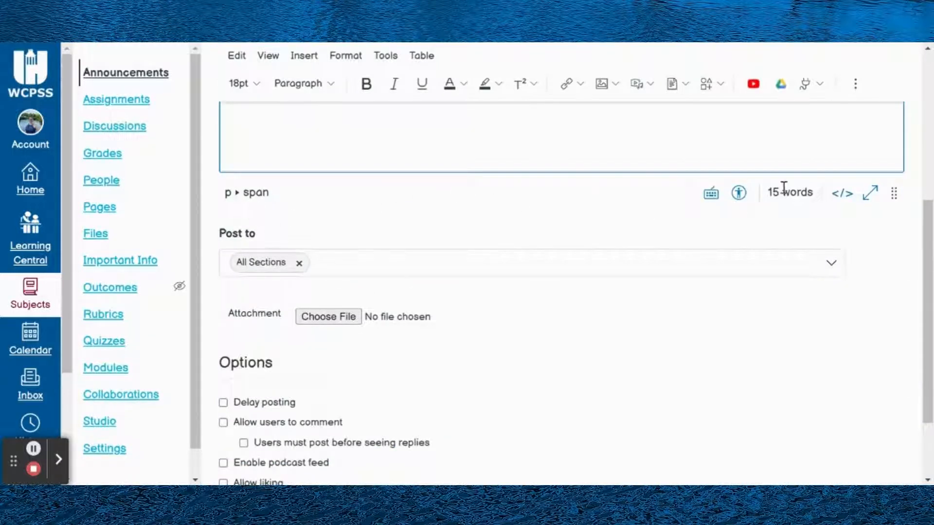
left_click(350, 267)
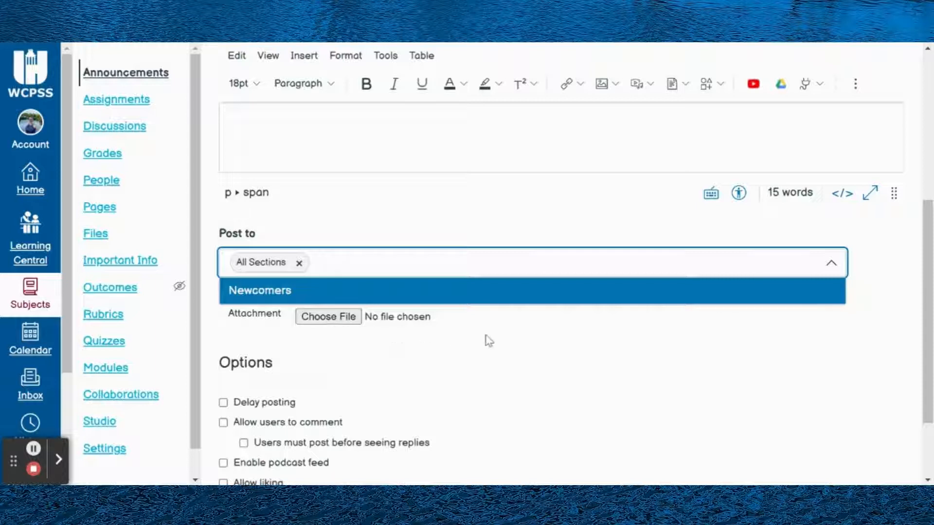
left_click(424, 353)
scroll(340, 320, "down", 2)
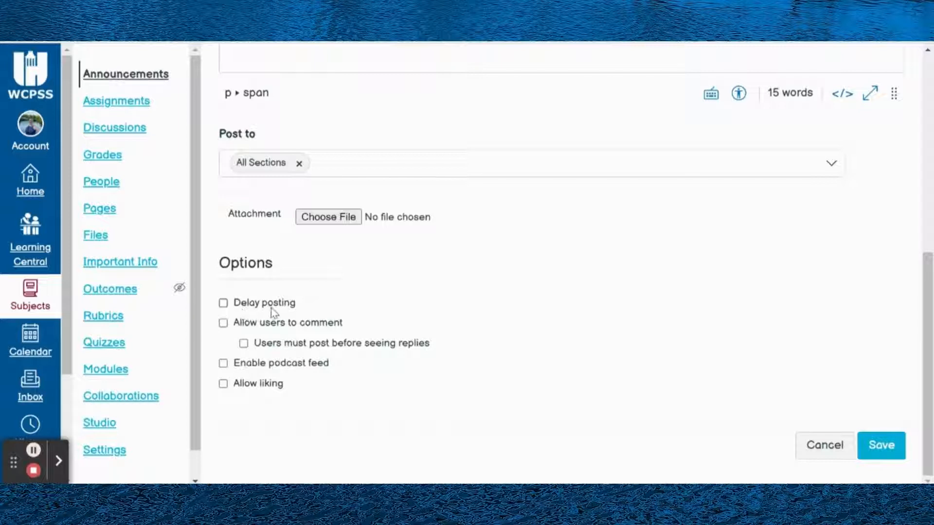
Turn on delayed posting for the Spelling Test announcement and pick Friday, July 15, 2022 as its post date
left_click(223, 303)
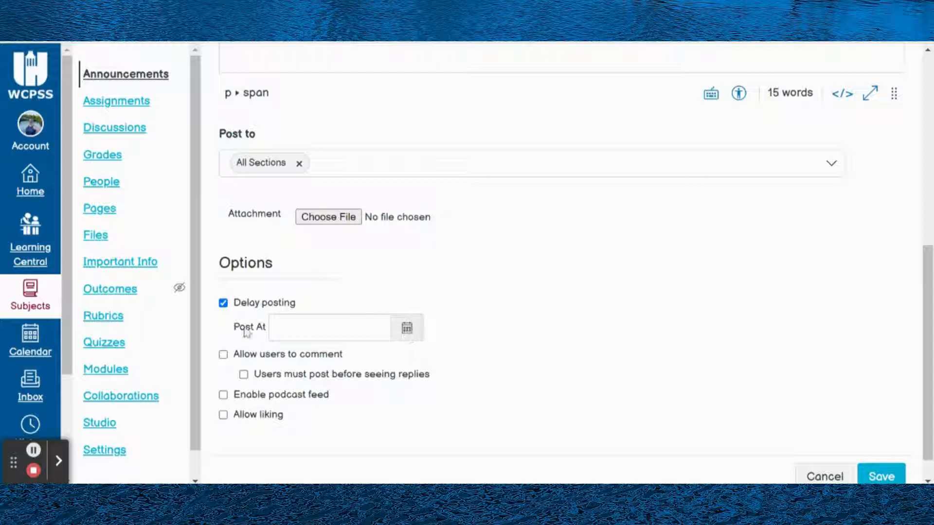
left_click(337, 325)
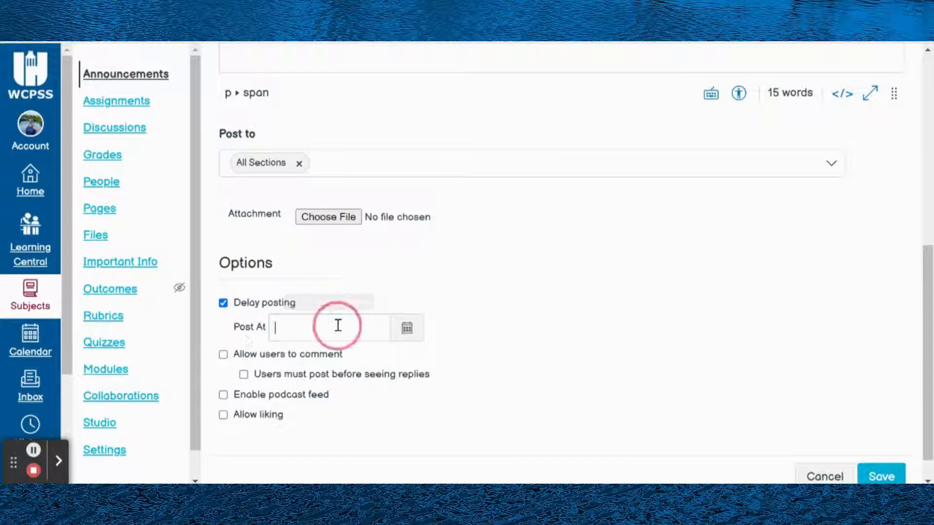
left_click(406, 328)
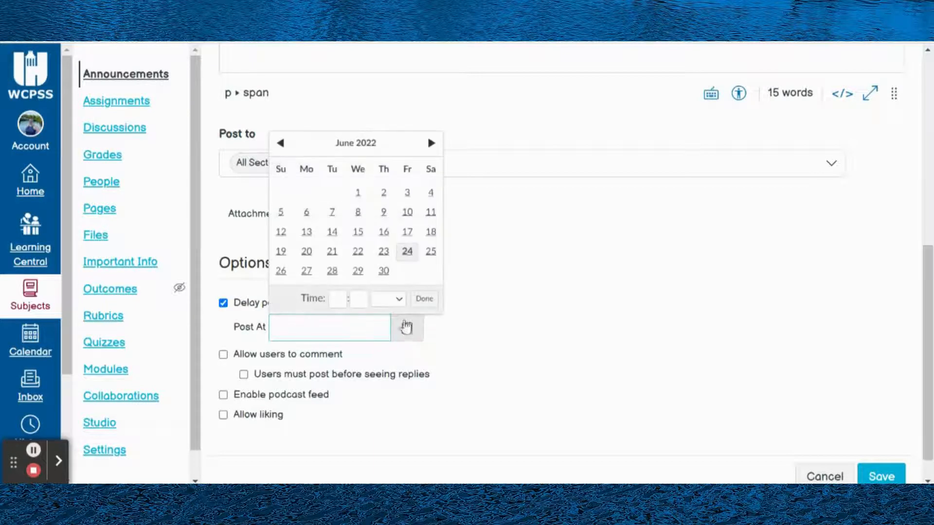
left_click(431, 143)
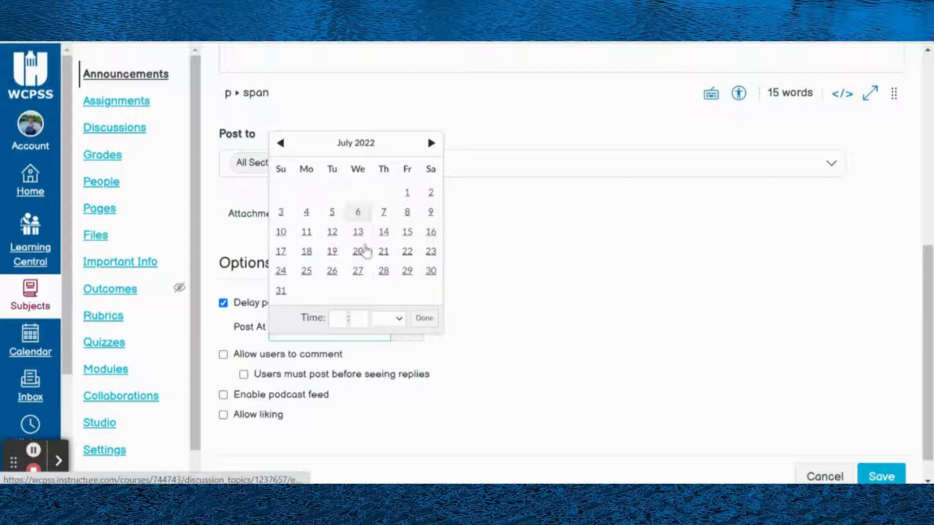
left_click(407, 212)
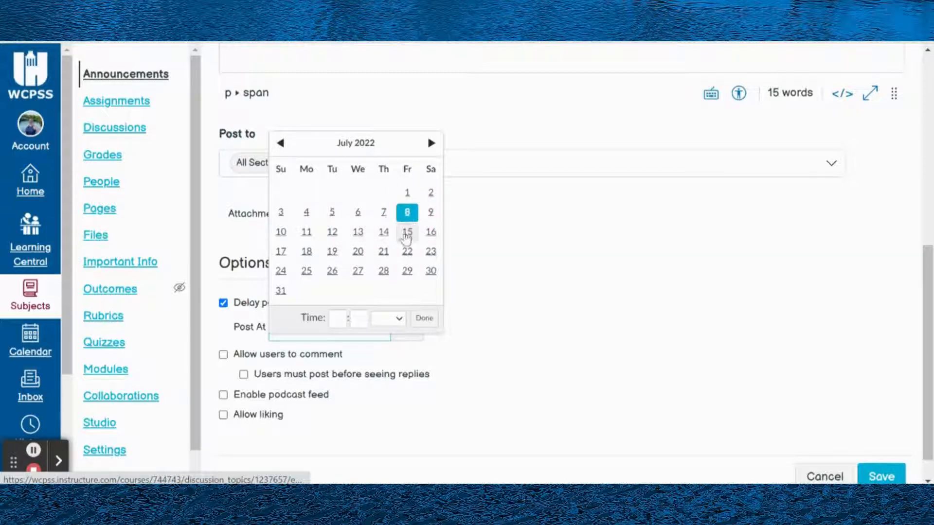
left_click(409, 232)
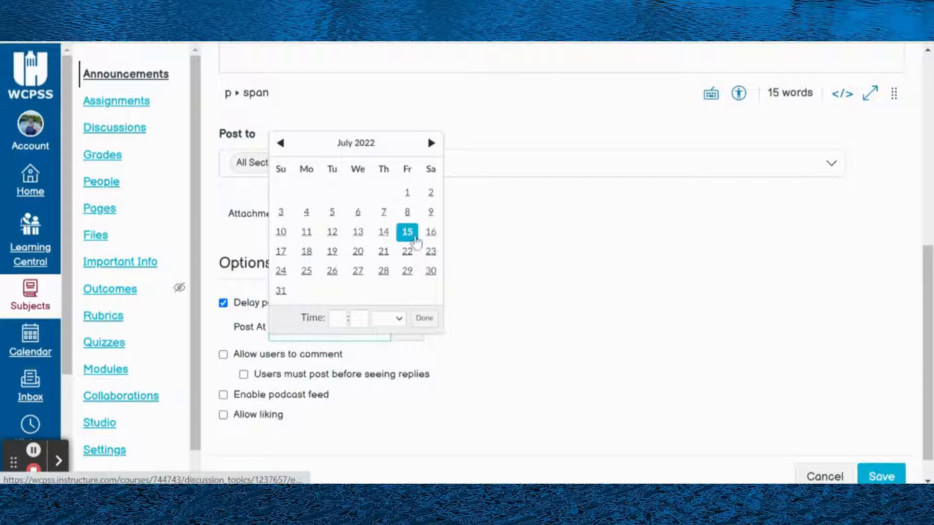
Try the other July 2022 Fridays (8, 15, 22 and 29) as post dates, ending on July 8
left_click(407, 212)
left_click(407, 232)
left_click(408, 253)
left_click(408, 271)
left_click(409, 219)
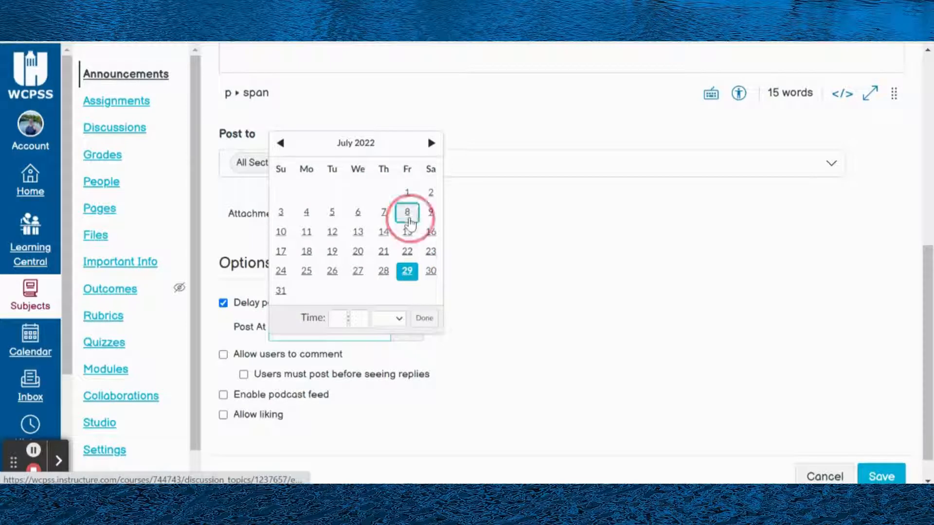
left_click(408, 231)
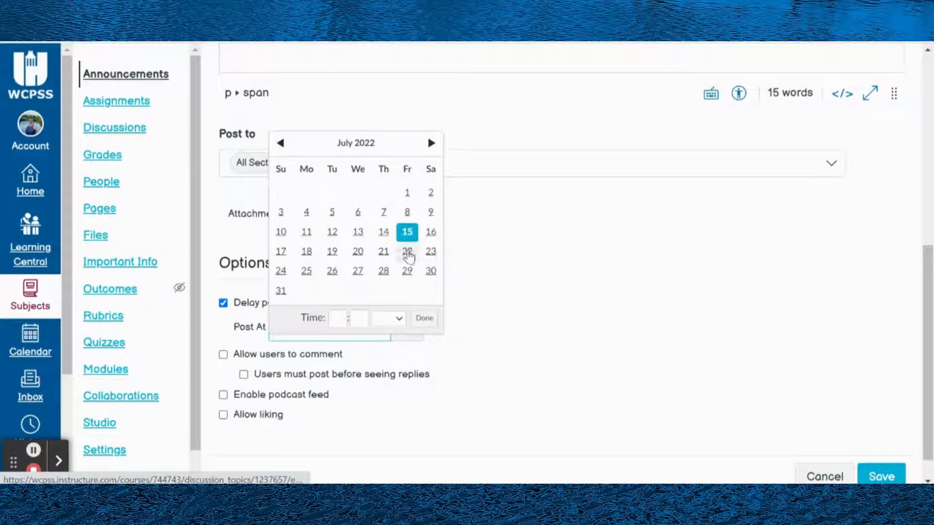
left_click(408, 213)
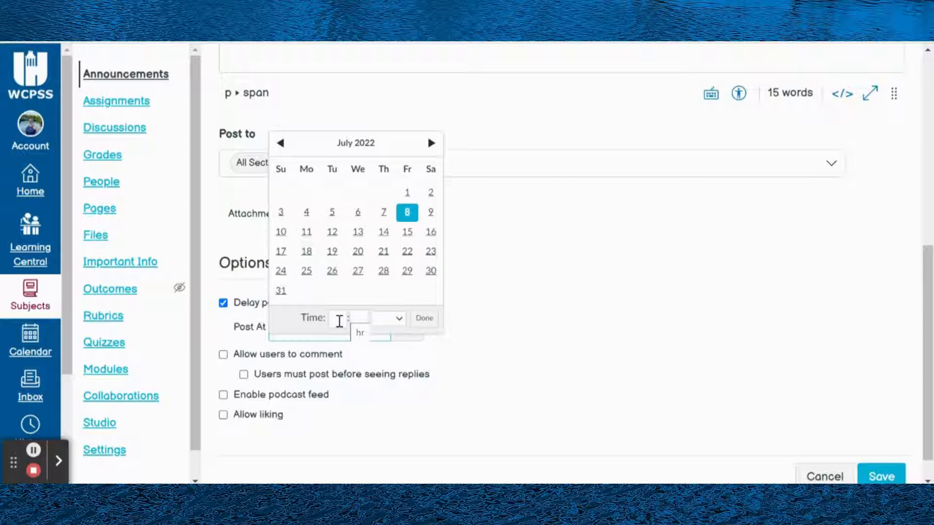
Set the announcement's delayed posting to Jul 15, 2022, 8:00 AM and confirm it
left_click(339, 320)
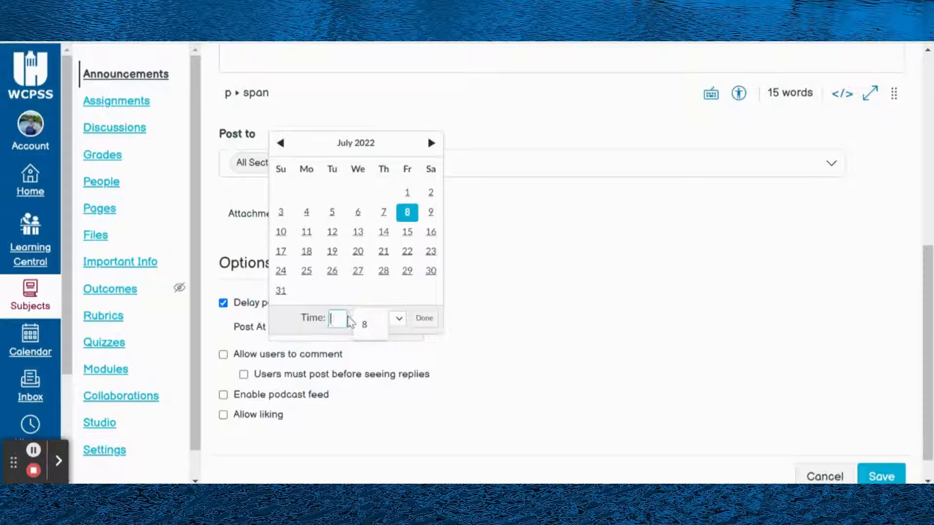
left_click(398, 319)
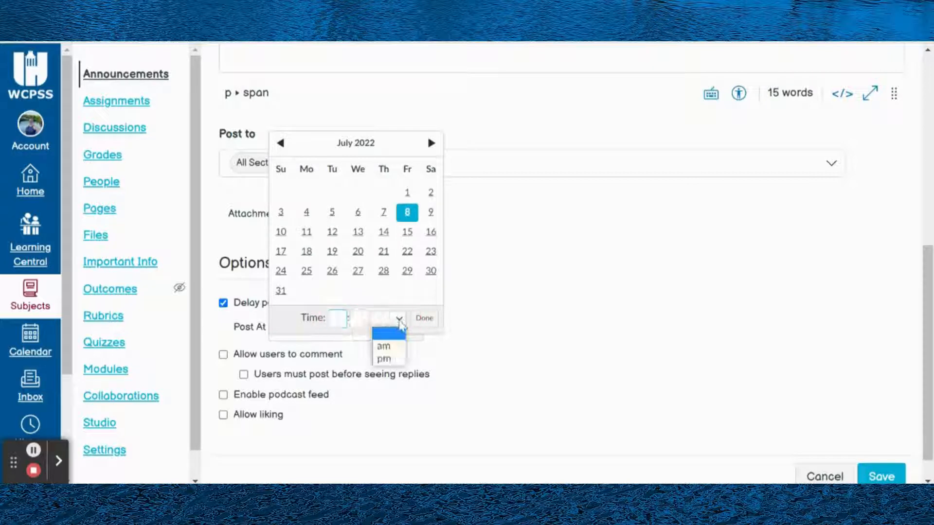
left_click(423, 327)
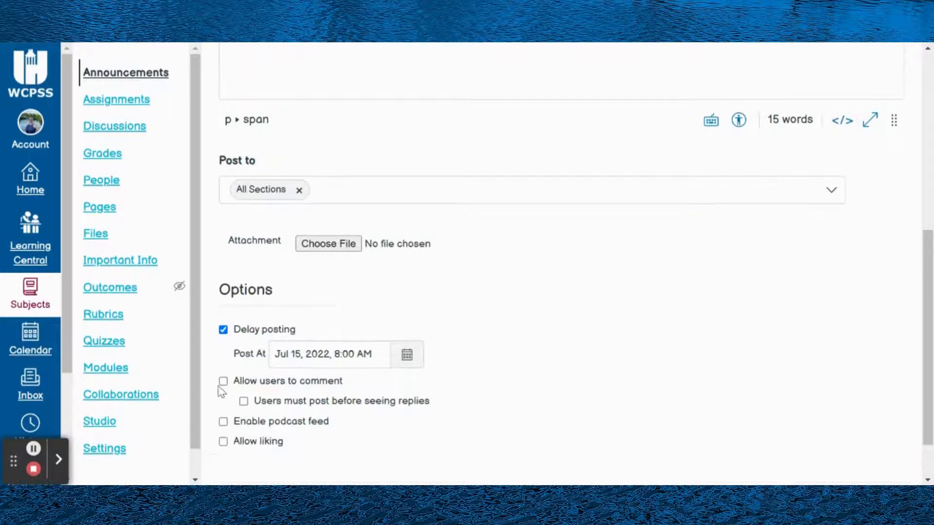
Allow users to comment, require them to post before seeing replies, and allow liking on the announcement
left_click(222, 383)
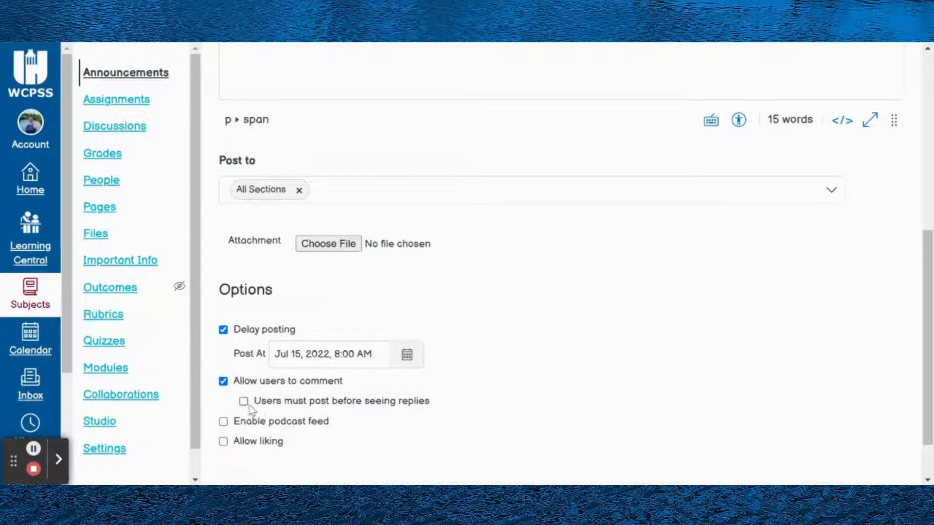
left_click(244, 402)
left_click(223, 443)
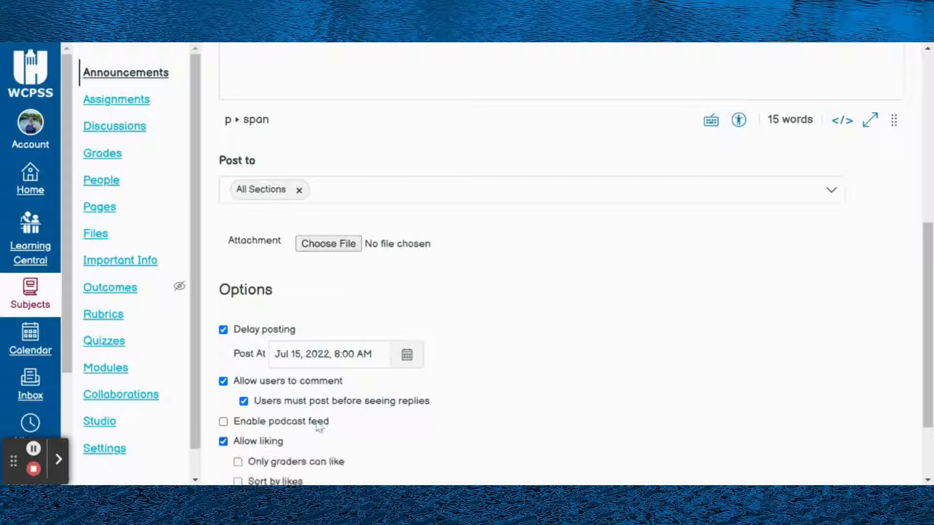
Turn off liking, user comments and delayed posting for the Spelling Test announcement
scroll(316, 422, "down", 3)
left_click(223, 369)
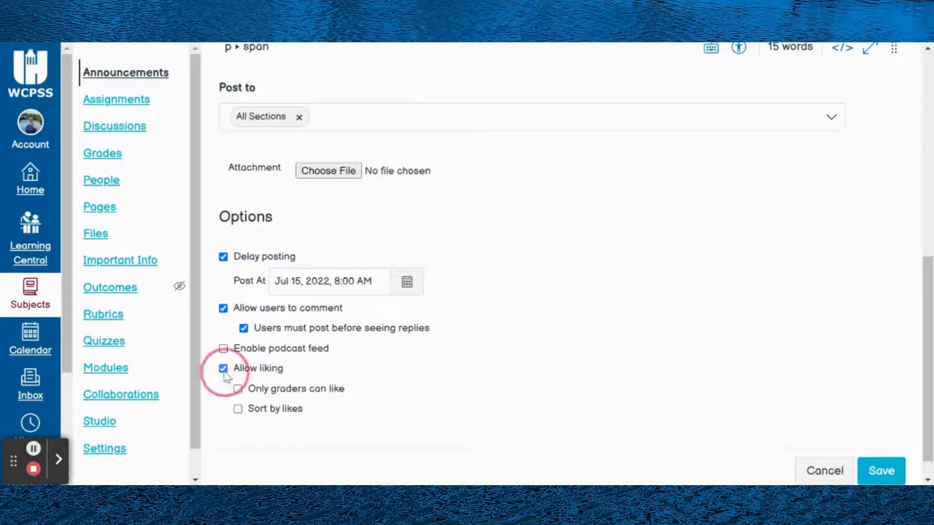
left_click(223, 321)
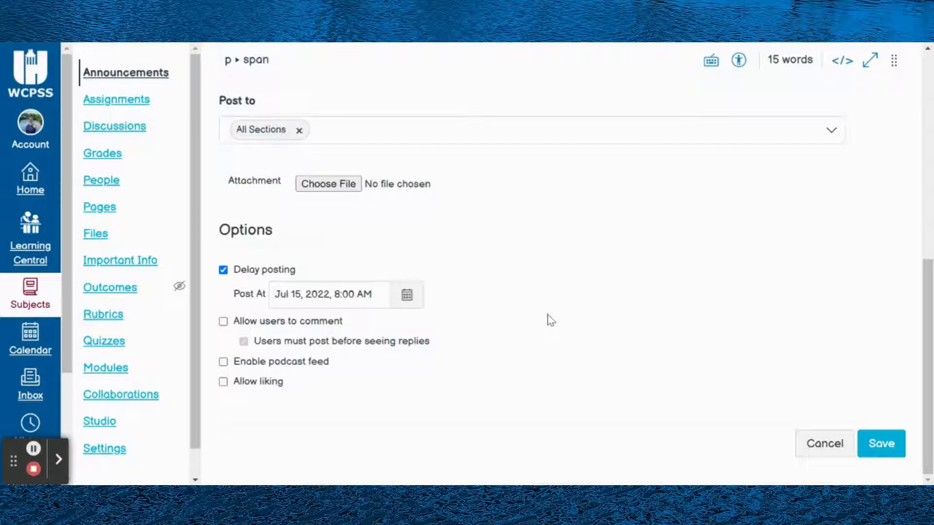
left_click(223, 271)
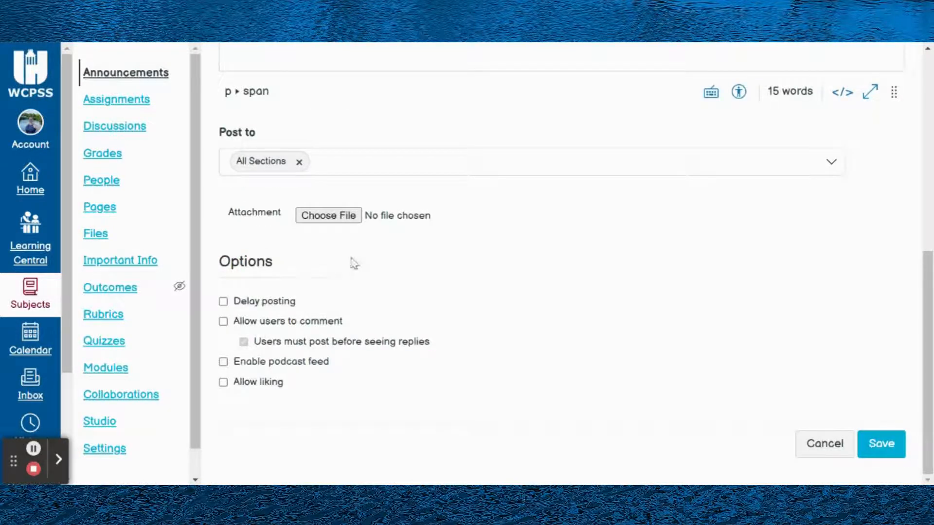
Return to the Spelling Test announcement's message and deselect its text
scroll(512, 273, "up", 2)
scroll(513, 273, "up", 5)
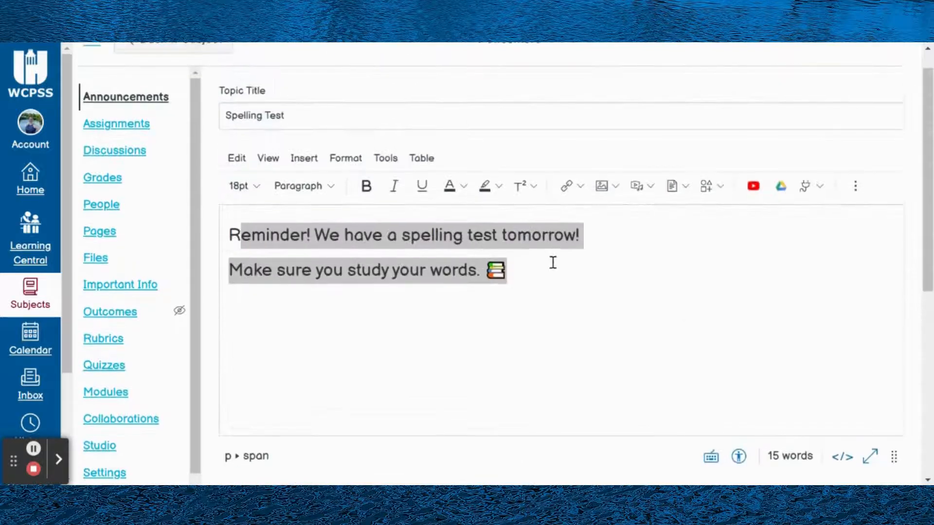
left_click(323, 245)
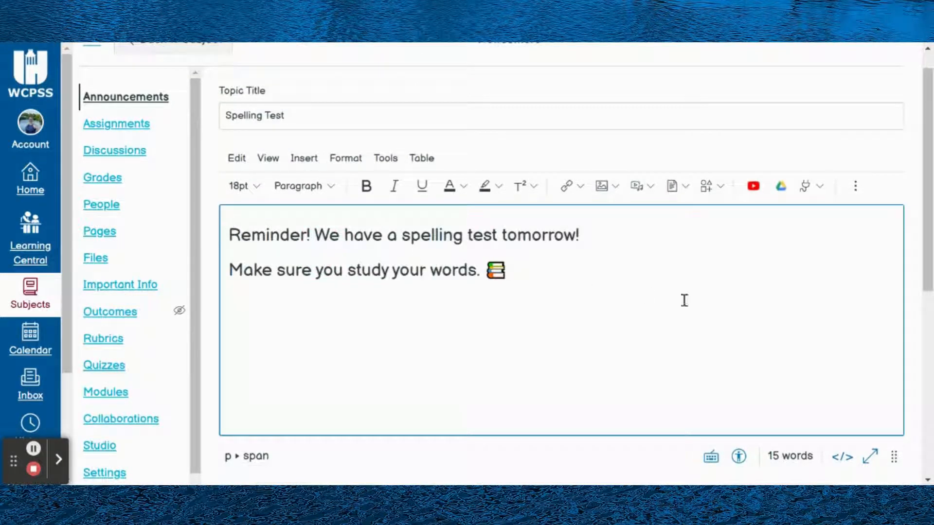
Allow users to comment on the announcement and disallow it again
scroll(746, 297, "down", 2)
scroll(571, 285, "down", 6)
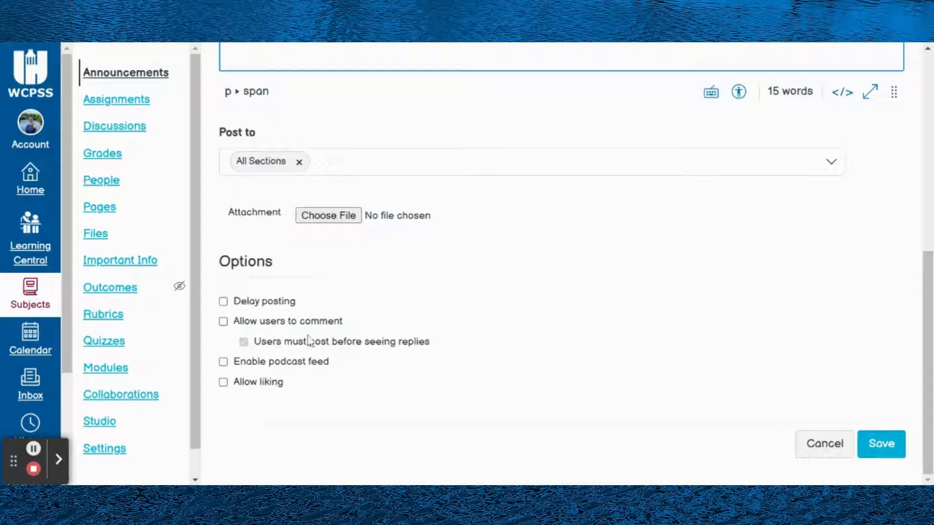
left_click(223, 322)
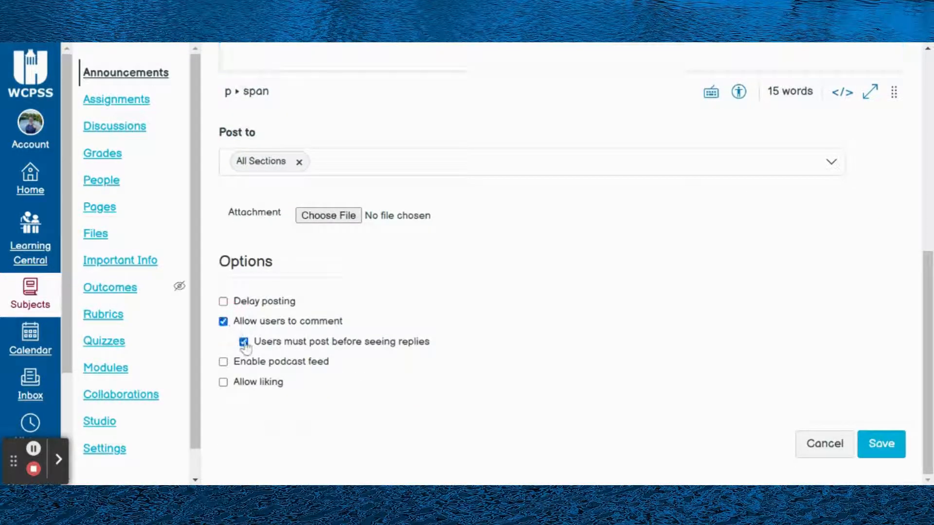
left_click(223, 322)
Open the Embed dialog from the message editor's additional tools, view its embed code field and close it empty
scroll(583, 292, "up", 2)
scroll(582, 287, "up", 7)
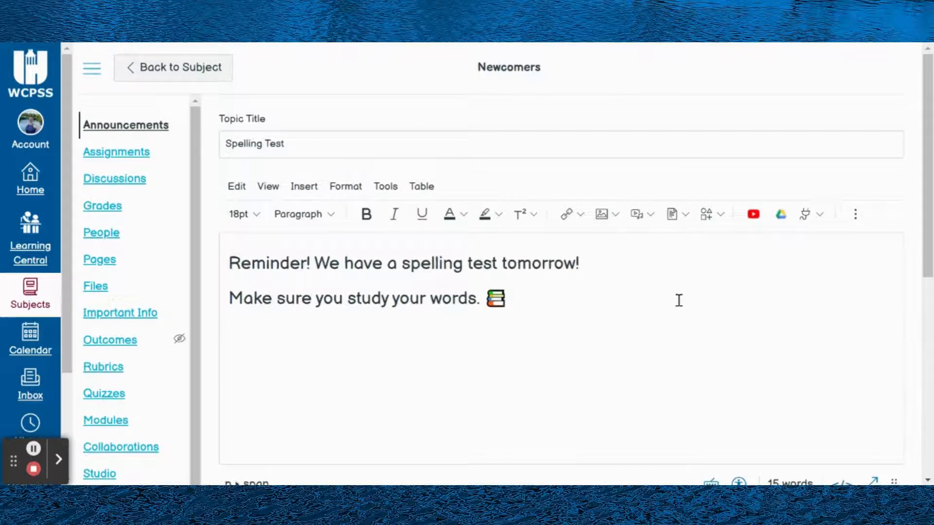
left_click(856, 215)
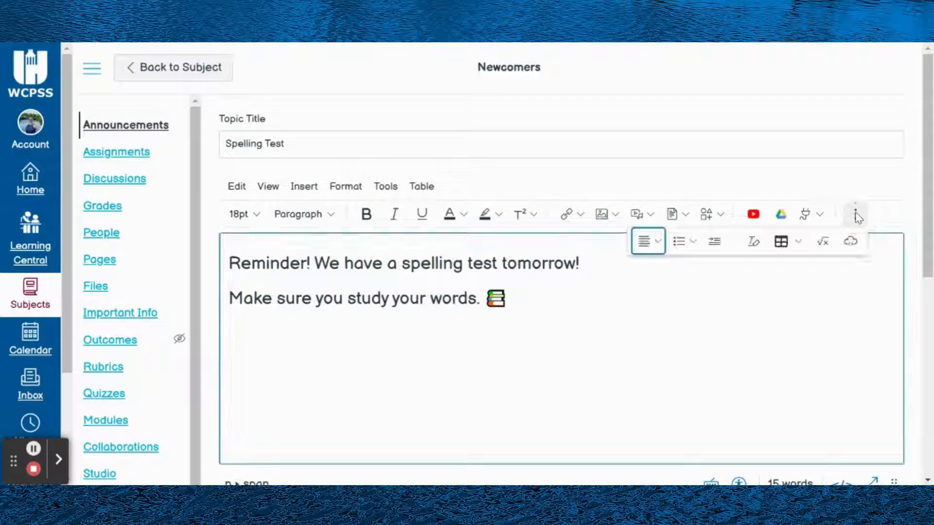
left_click(855, 245)
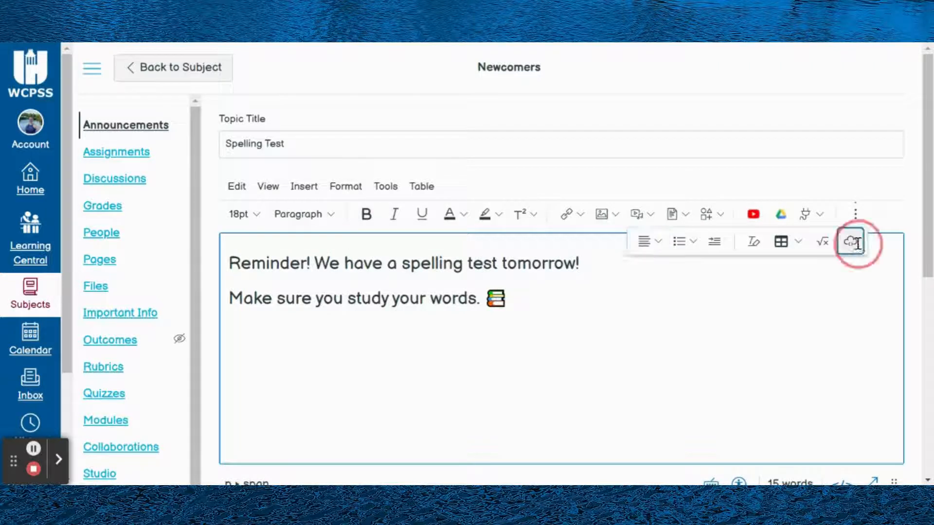
left_click(271, 280)
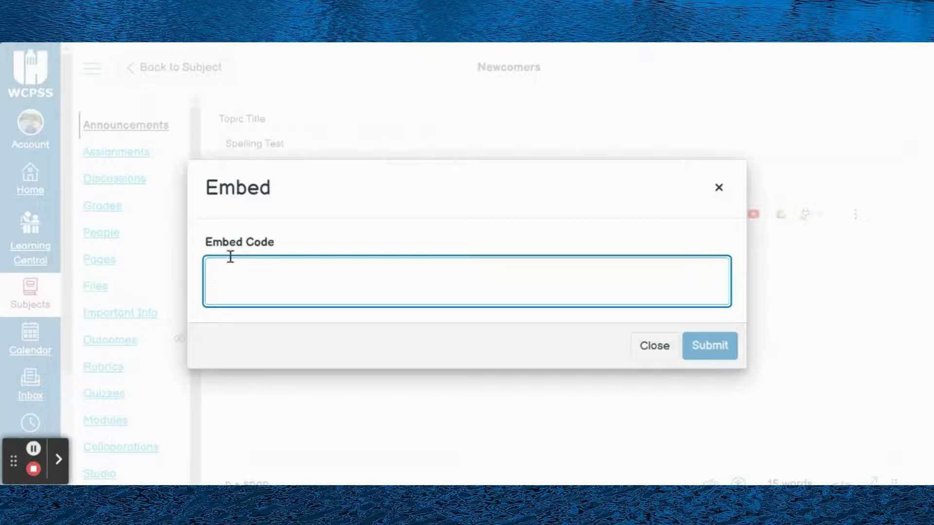
left_click(674, 346)
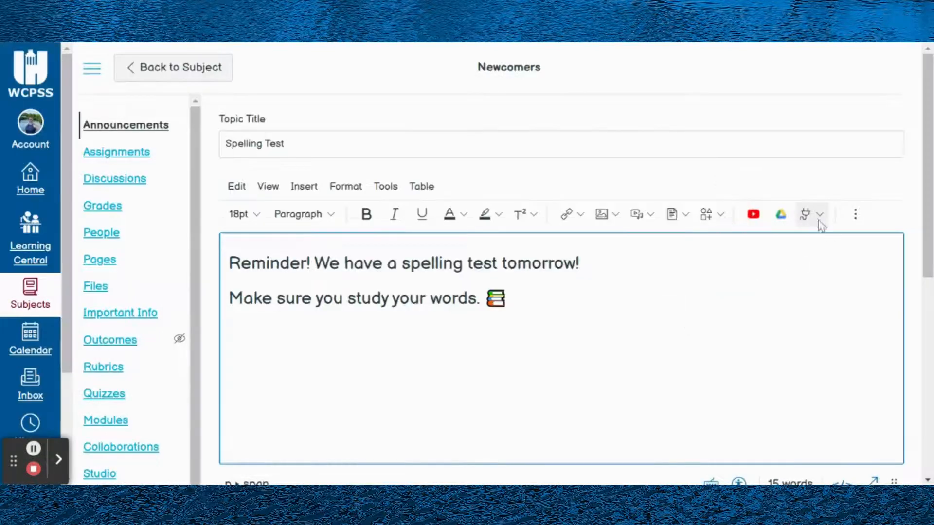
View the Record option for uploading media to the message and close the dialog without recording
left_click(638, 214)
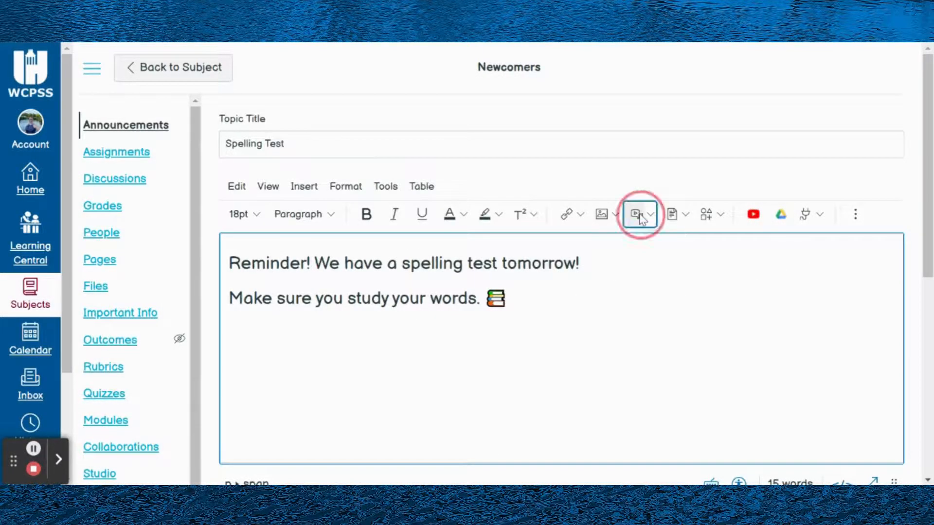
left_click(238, 152)
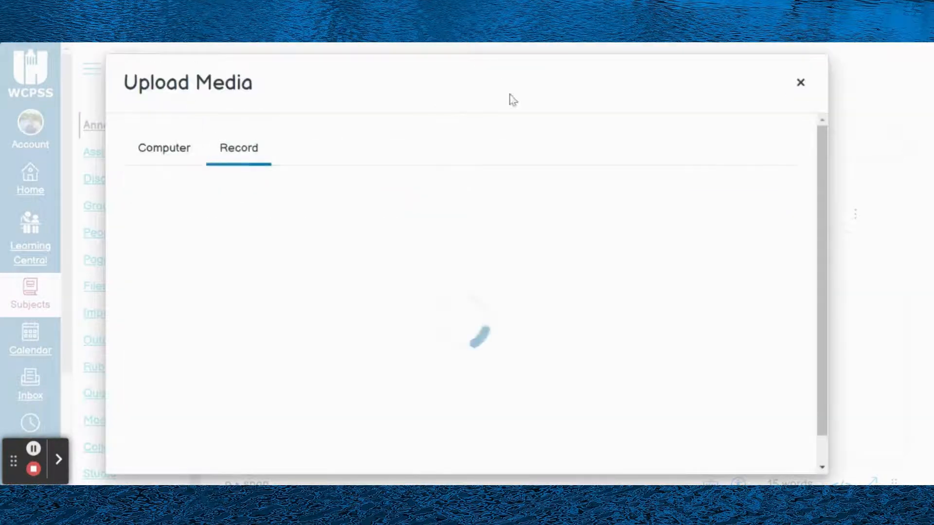
left_click(806, 84)
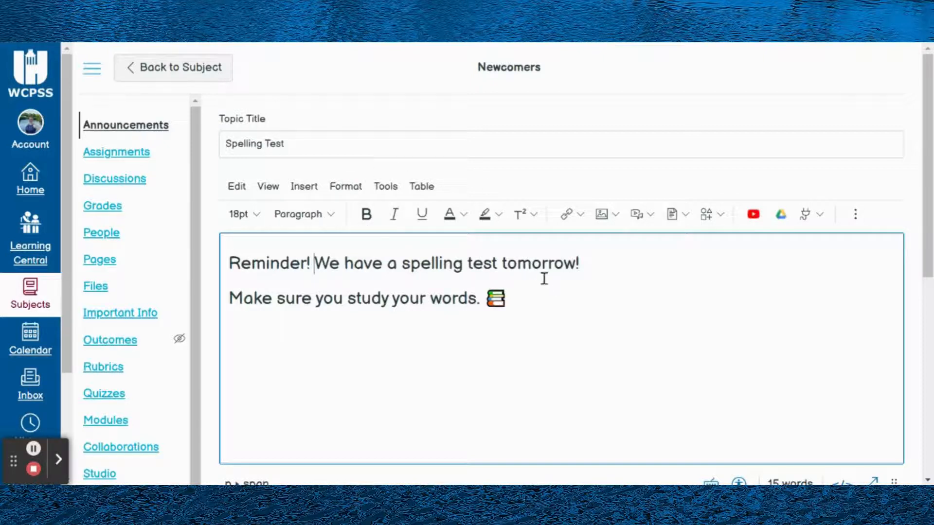
Look over the announcement form once more and go back to the subject without saving
scroll(620, 355, "down", 2)
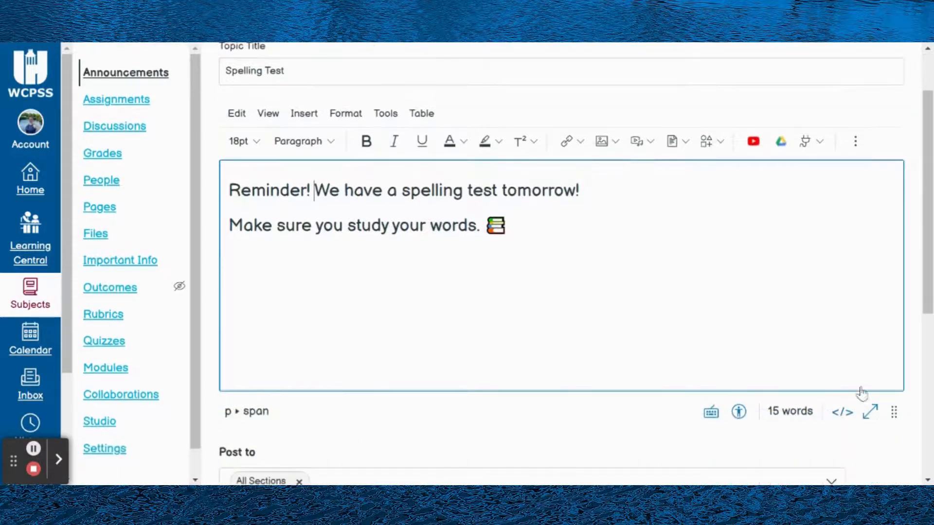
scroll(861, 393, "down", 4)
scroll(671, 230, "up", 6)
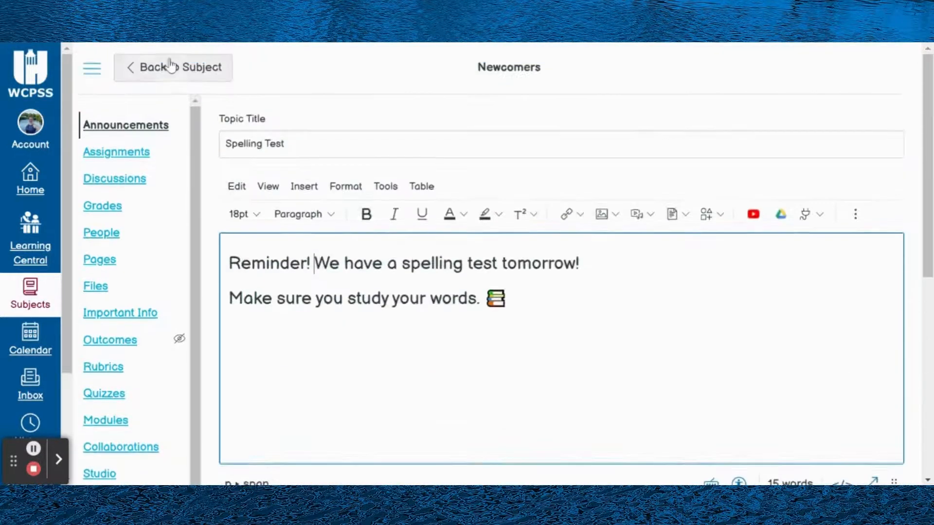
left_click(212, 77)
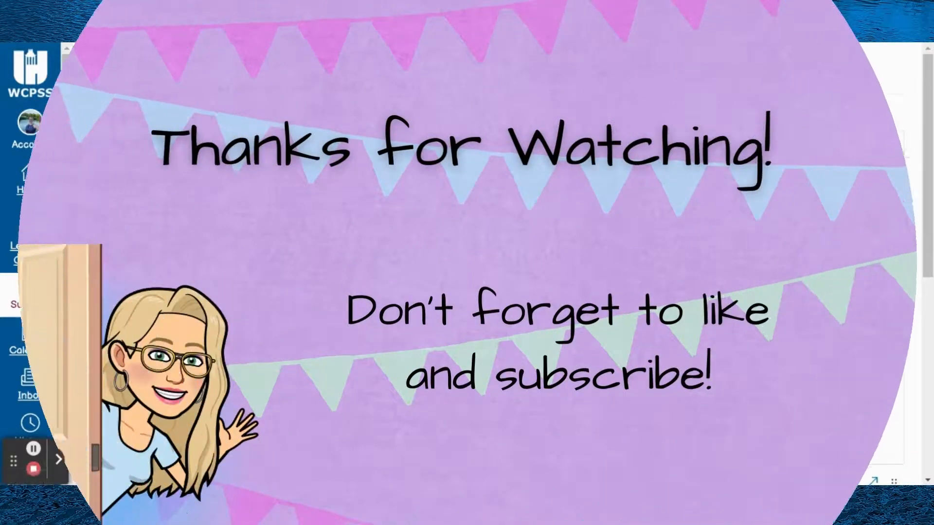